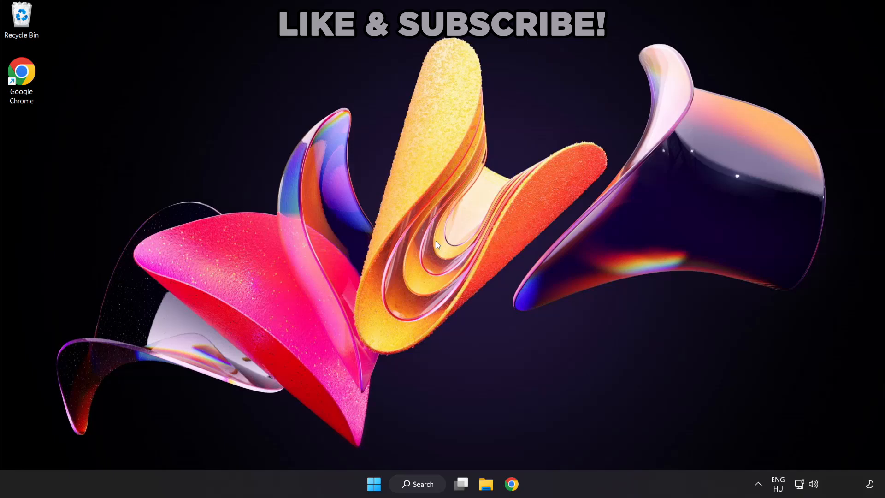
Step: Bring up Windows Search from the taskbar to look for Device Manager
{"action": "left_click", "coordinate": [423, 485]}
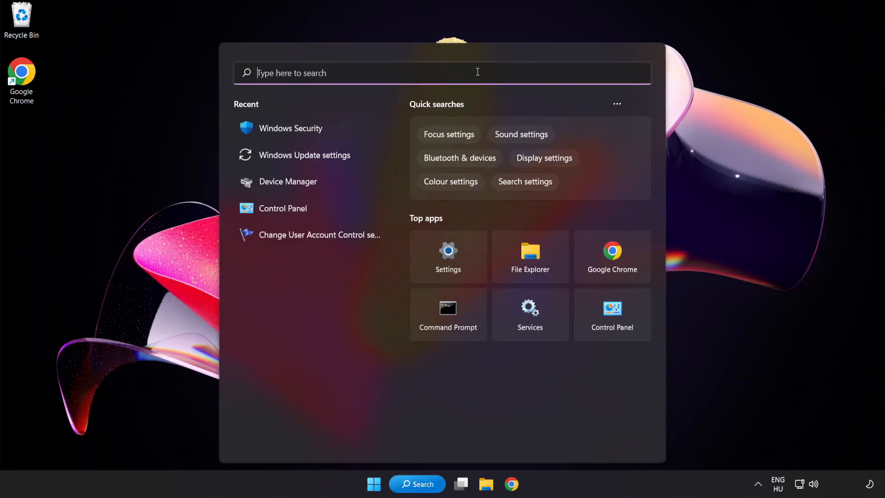
{"action": "type", "text": "device manager"}
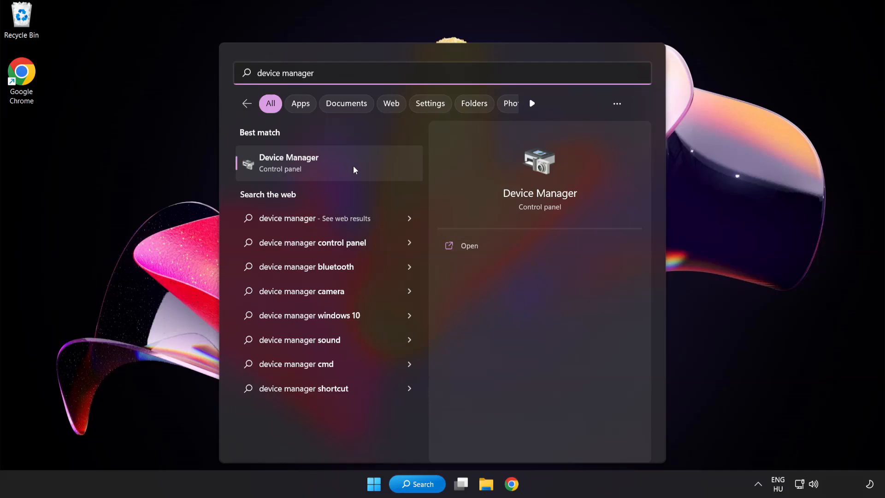
Step: Launch Device Manager from the search results and centre its window
{"action": "left_click", "coordinate": [353, 165]}
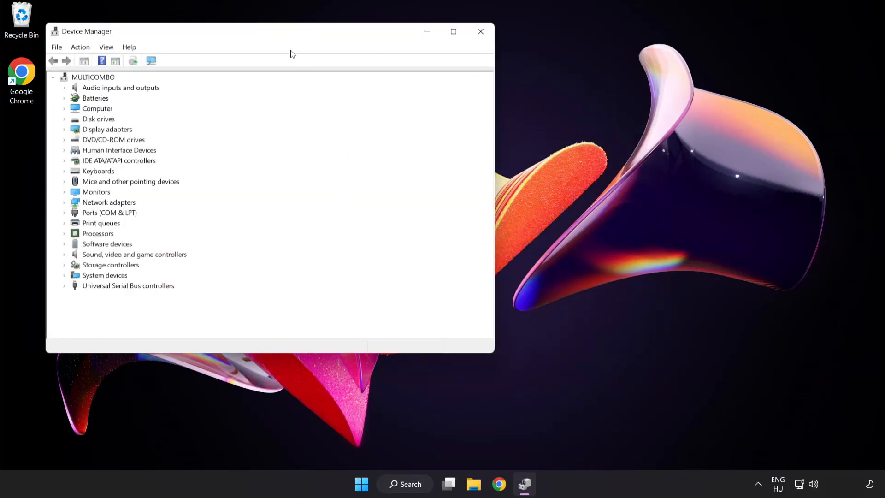
{"action": "left_click_drag", "start_coordinate": [286, 34], "coordinate": [433, 92]}
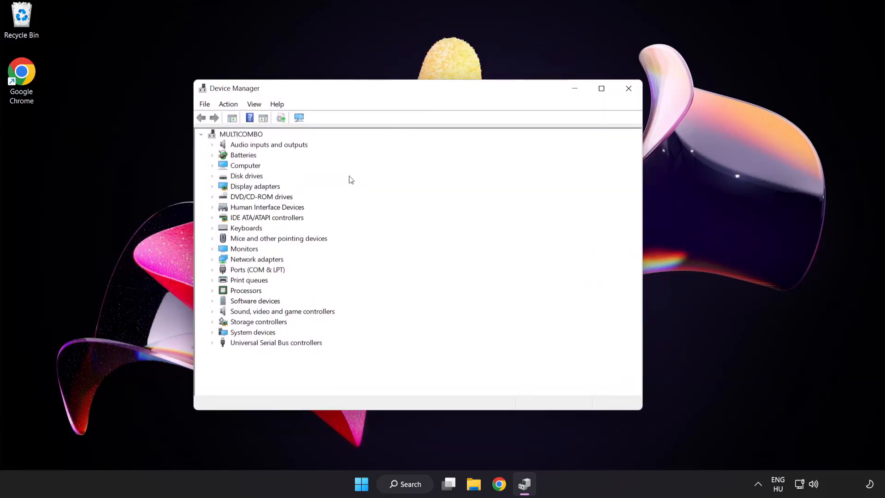
Step: Expand Display adapters and bring up the actions for the VMware SVGA 3D adapter
{"action": "left_click", "coordinate": [274, 191]}
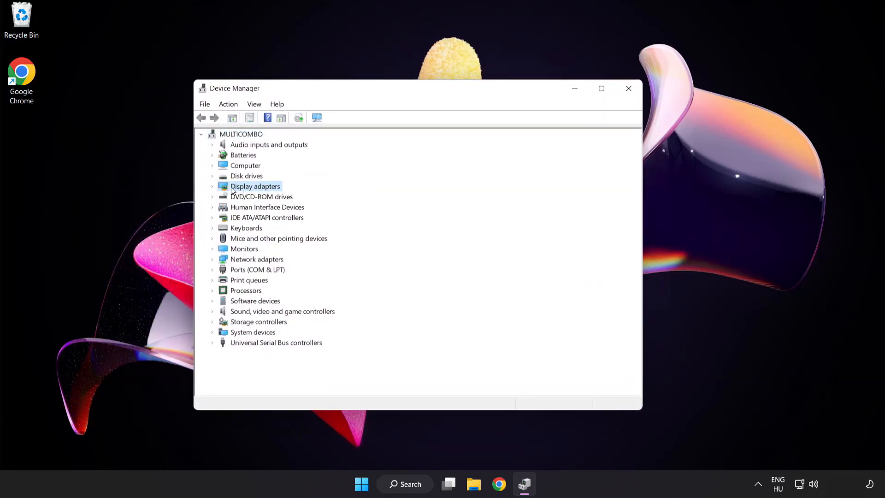
{"action": "left_click", "coordinate": [213, 190]}
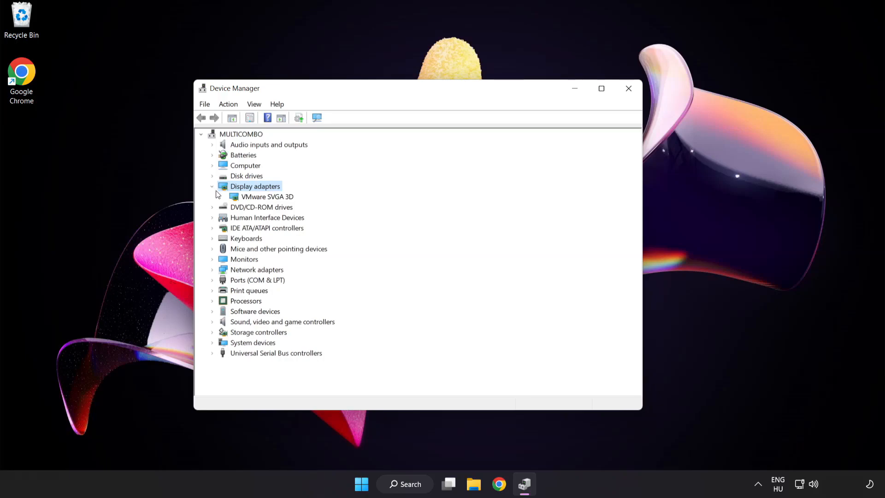
{"action": "left_click", "coordinate": [249, 197]}
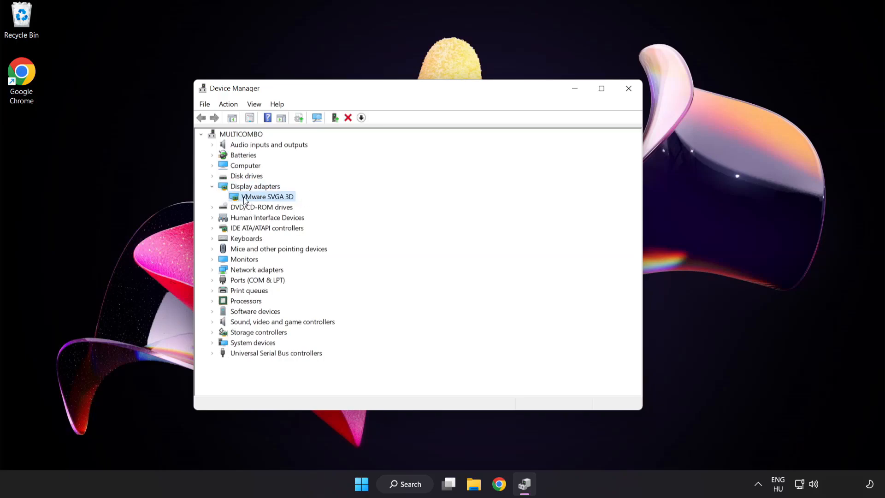
{"action": "right_click", "coordinate": [261, 200]}
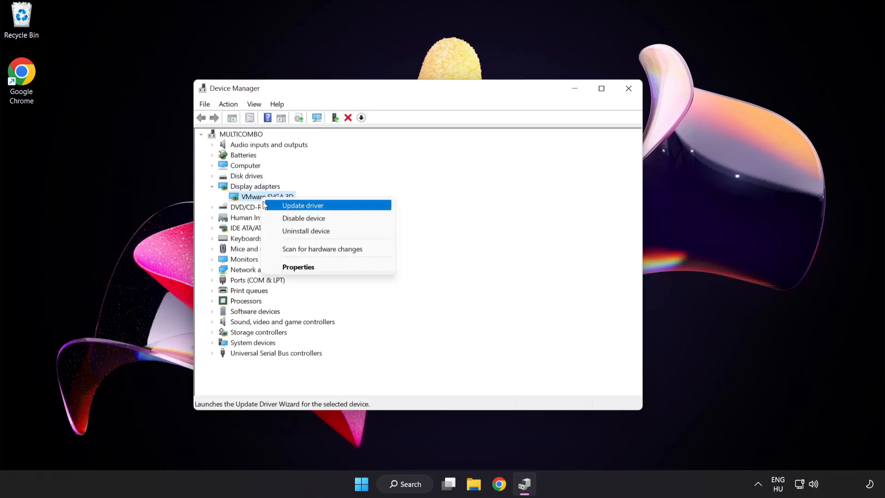
Step: Search automatically for a newer VMware SVGA 3D driver, accept that the best is installed, and close Device Manager
{"action": "left_click", "coordinate": [343, 206]}
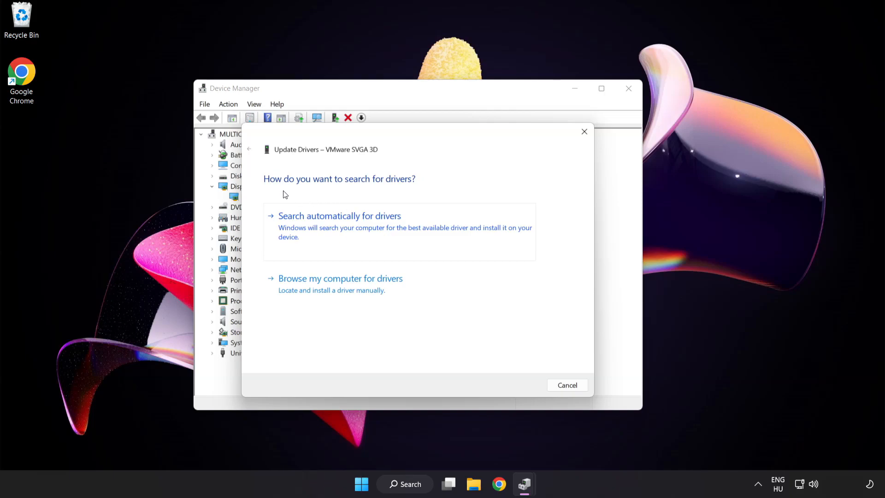
{"action": "left_click", "coordinate": [385, 228]}
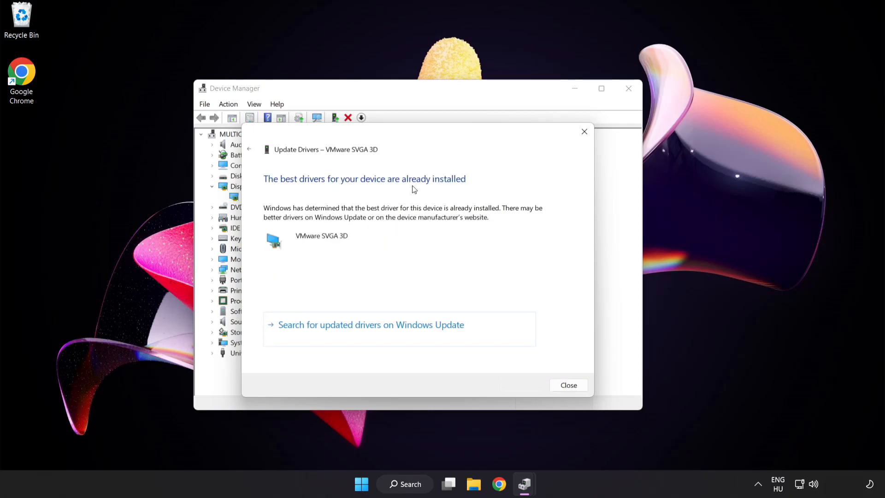
{"action": "left_click", "coordinate": [568, 385]}
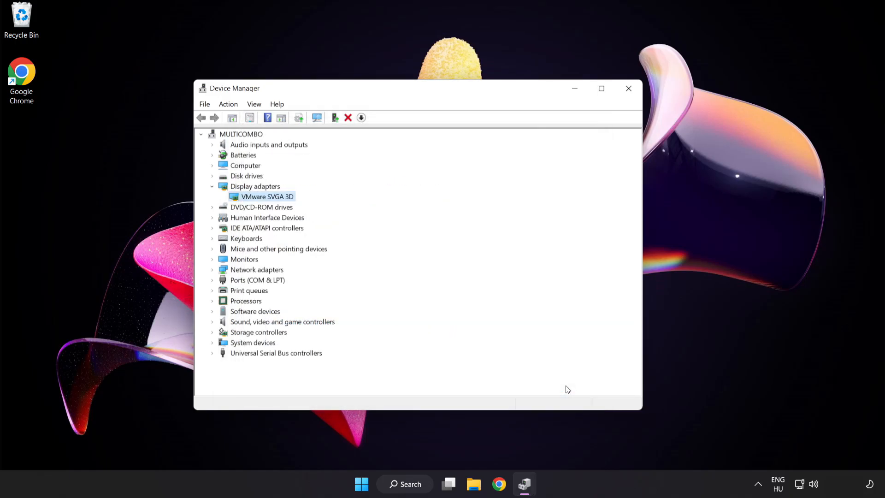
{"action": "left_click", "coordinate": [629, 91]}
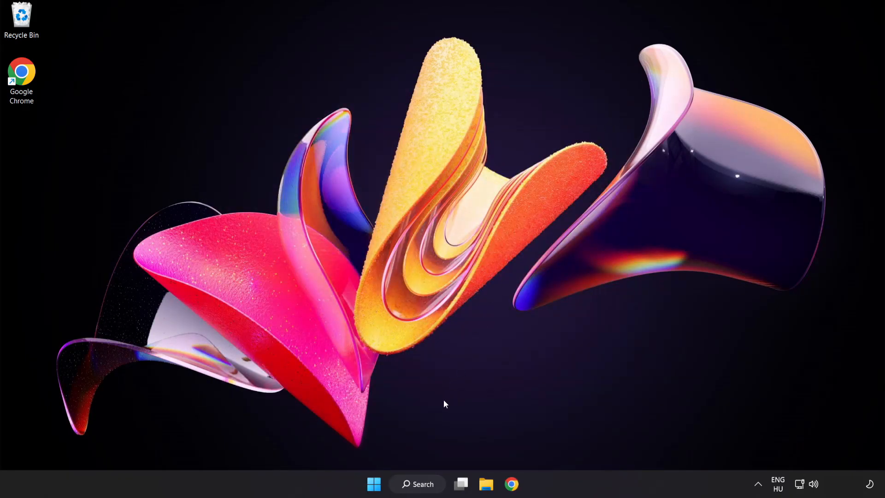
Step: Bring up Windows Search from the taskbar to look up 'update'
{"action": "left_click", "coordinate": [429, 488]}
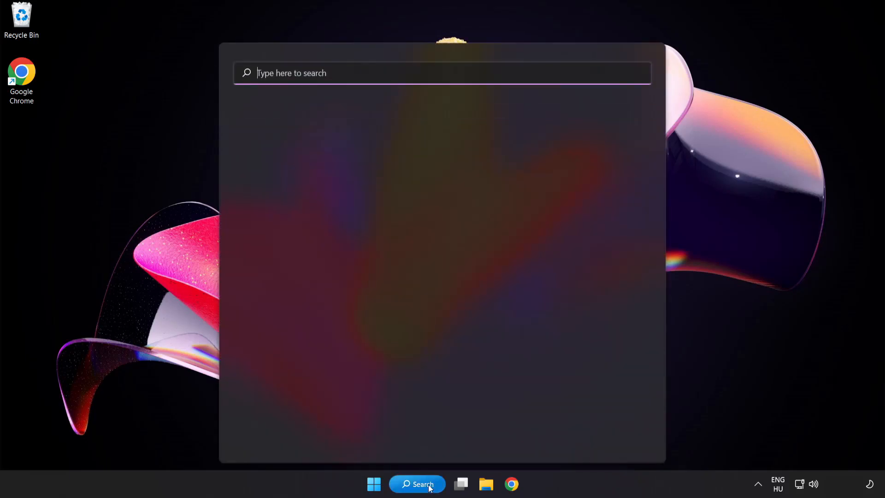
{"action": "type", "text": "update"}
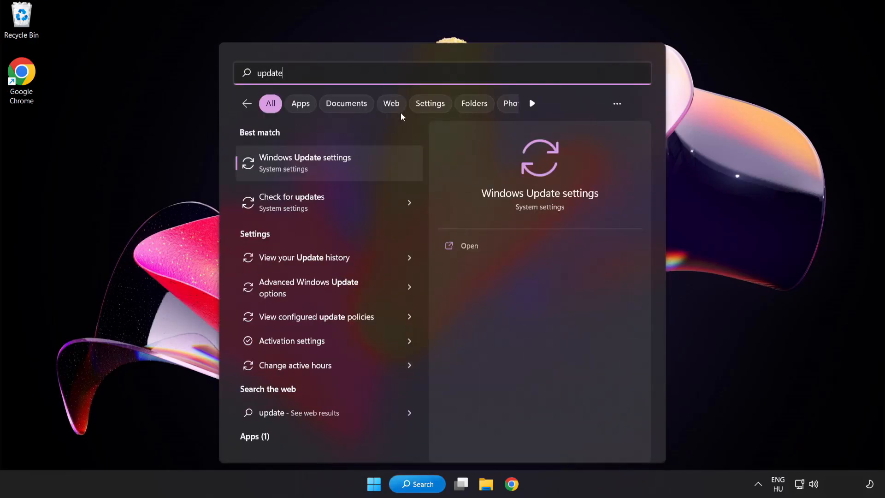
Step: Run Check for updates in Windows Update, confirm 'You're up to date', and close Settings
{"action": "left_click", "coordinate": [339, 166]}
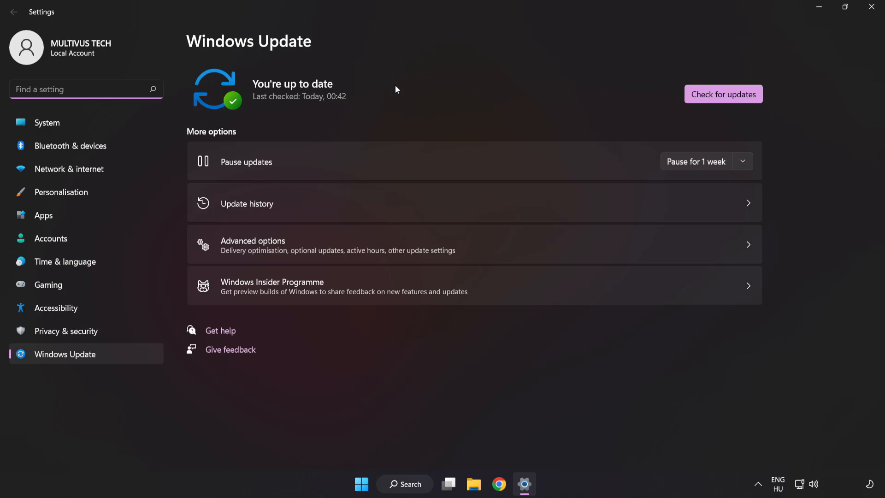
{"action": "left_click", "coordinate": [720, 100]}
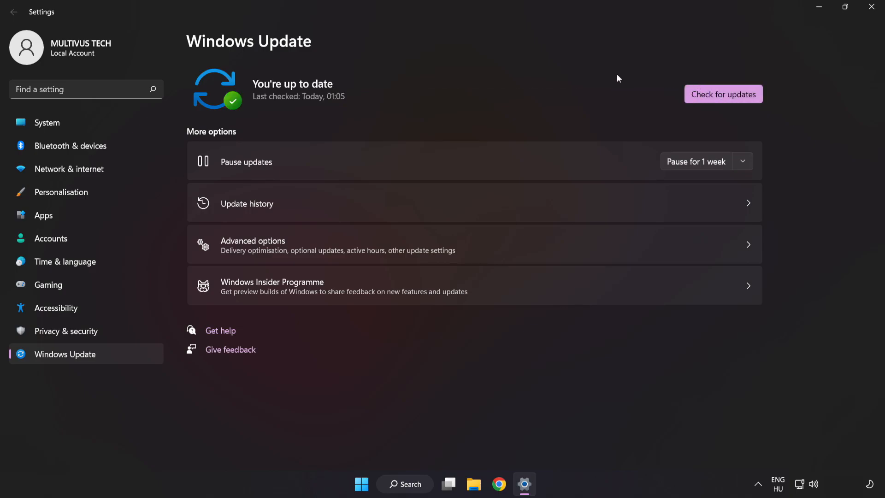
{"action": "left_click", "coordinate": [871, 12]}
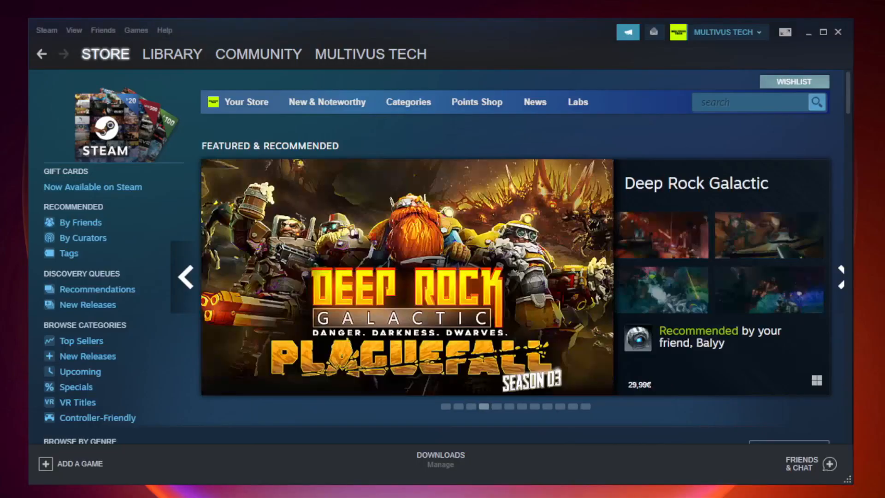
{"action": "mouse_move", "coordinate": [173, 54]}
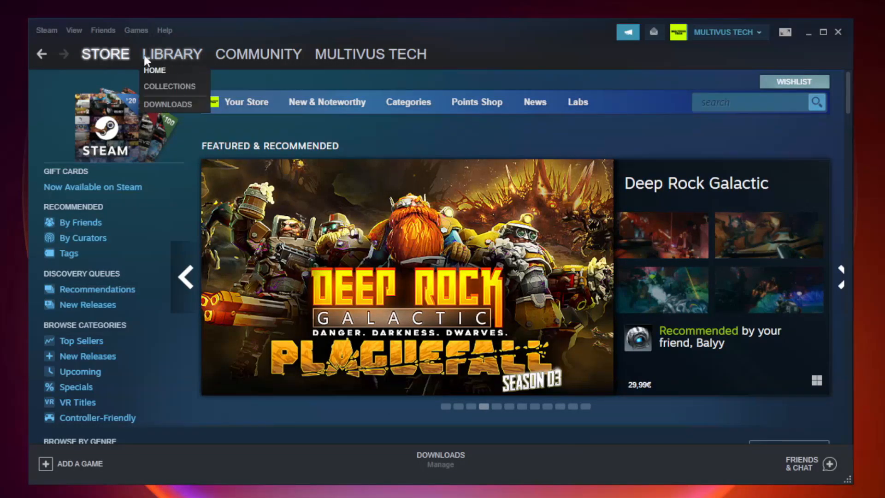
Step: From the Steam Library, bring up Properties for the favourited game Unturned
{"action": "left_click", "coordinate": [178, 58]}
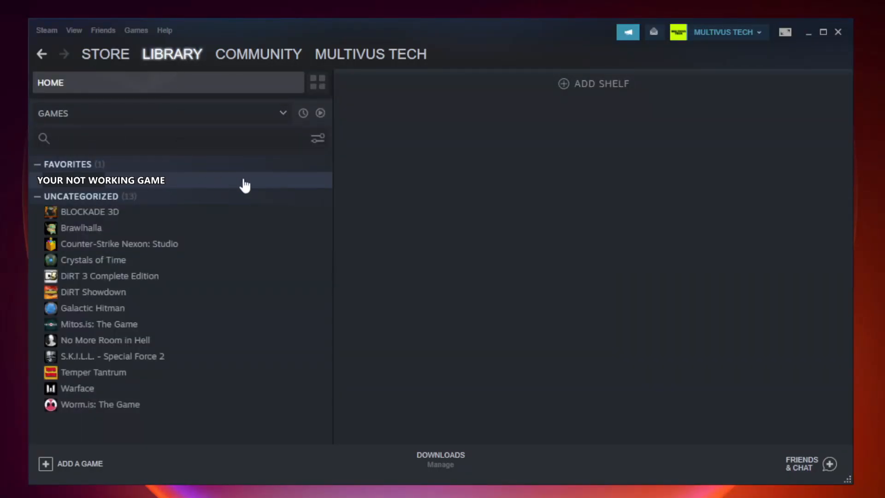
{"action": "right_click", "coordinate": [192, 183]}
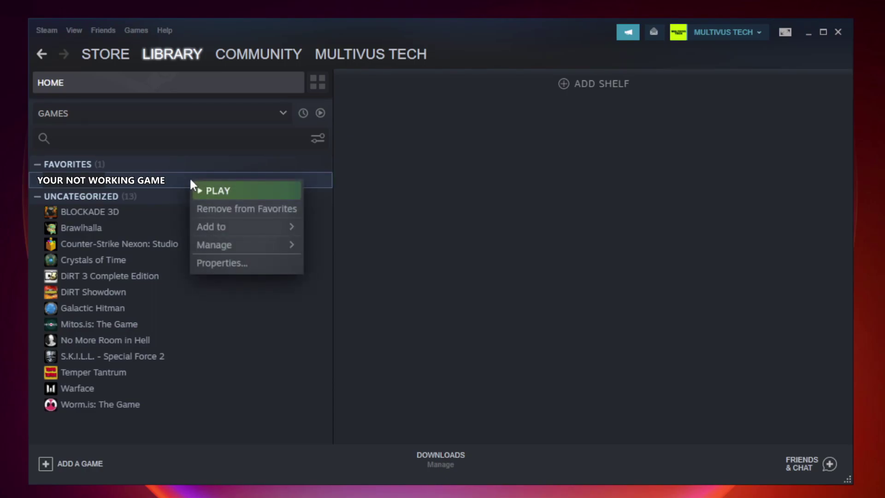
{"action": "left_click", "coordinate": [243, 263]}
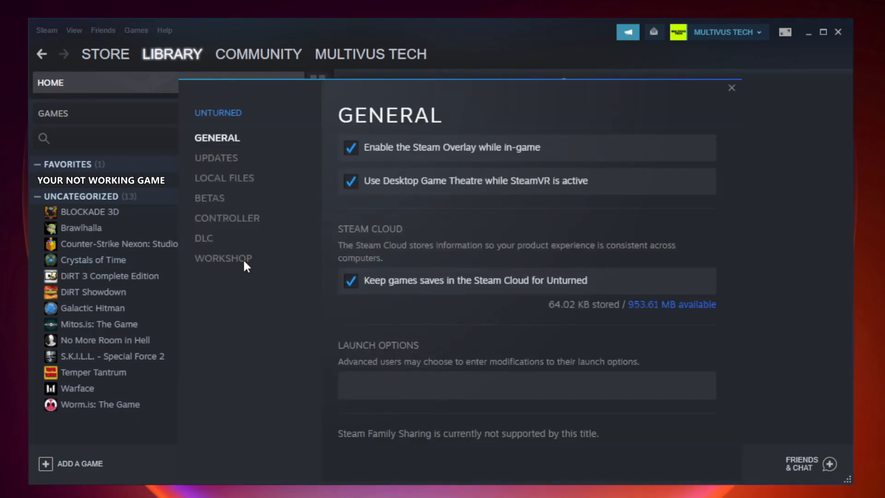
Step: Verify integrity of Unturned's game files from Local Files, validating all 9192 files
{"action": "left_click", "coordinate": [235, 184]}
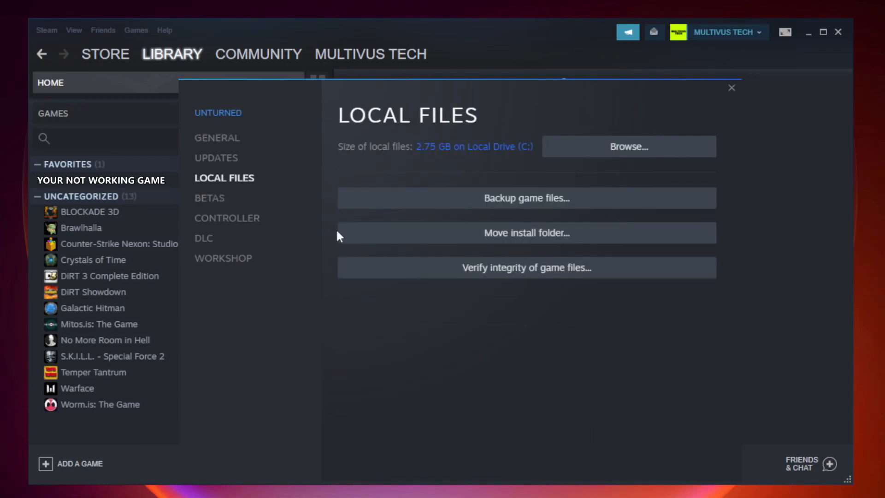
{"action": "left_click", "coordinate": [537, 277]}
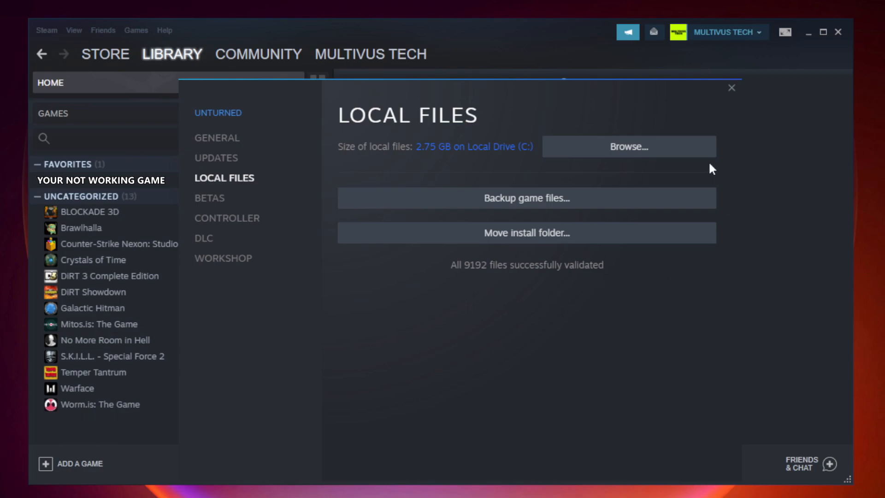
Step: Browse to the game's install folder and bring up Properties of the YOUR NOT WORKING GAME shortcut
{"action": "left_click", "coordinate": [633, 158]}
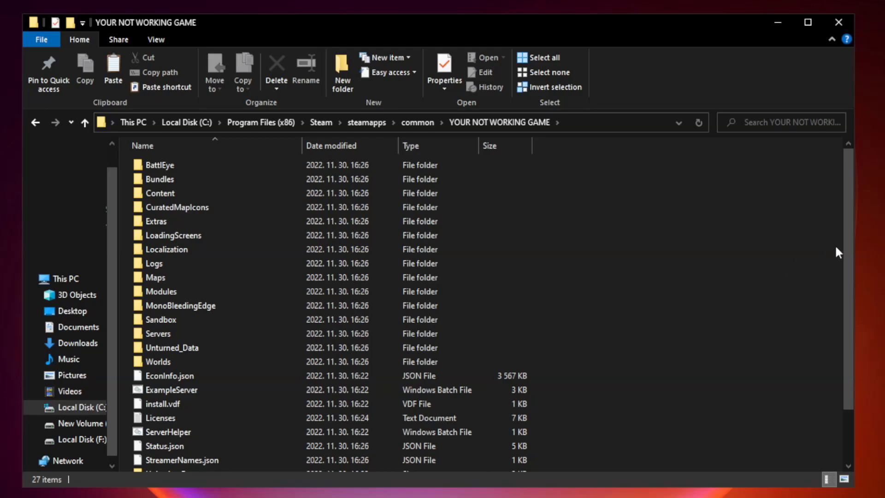
{"action": "left_click_drag", "start_coordinate": [849, 242], "coordinate": [850, 317]}
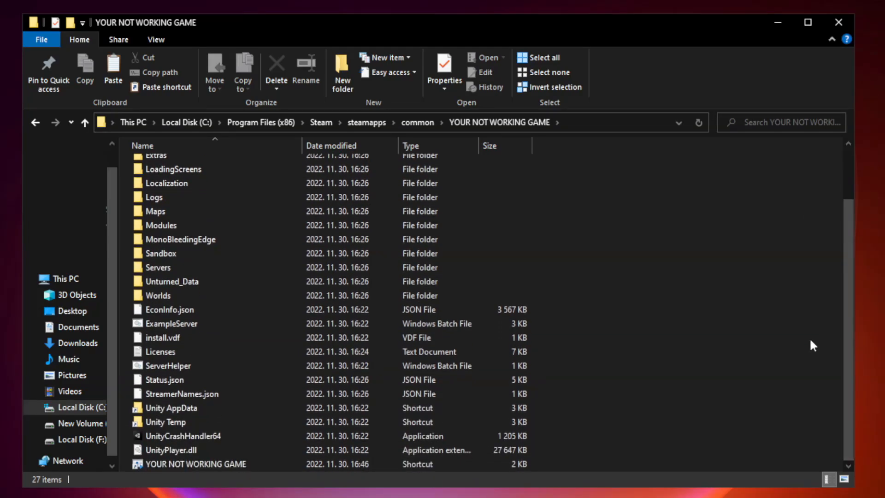
{"action": "left_click", "coordinate": [351, 462]}
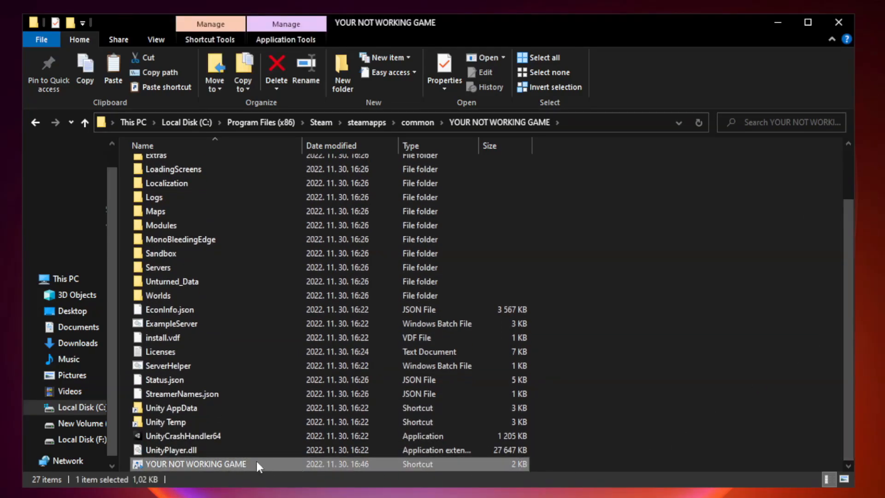
{"action": "right_click", "coordinate": [299, 462]}
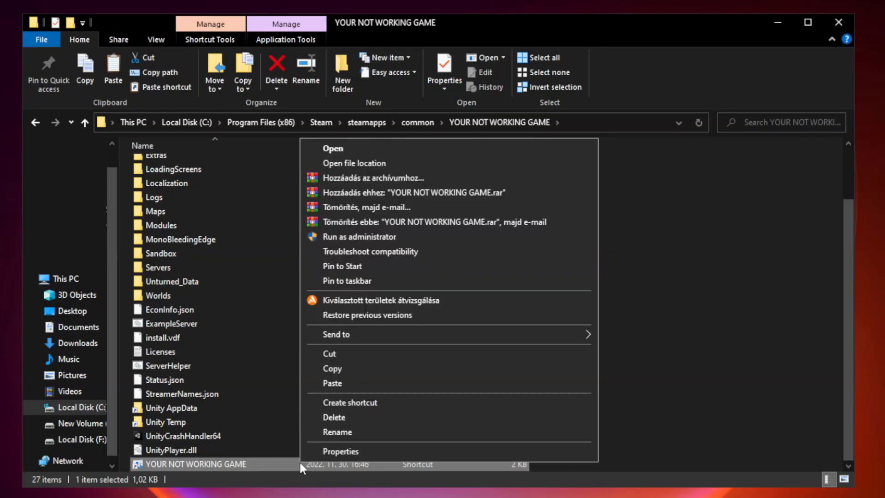
{"action": "left_click", "coordinate": [447, 455]}
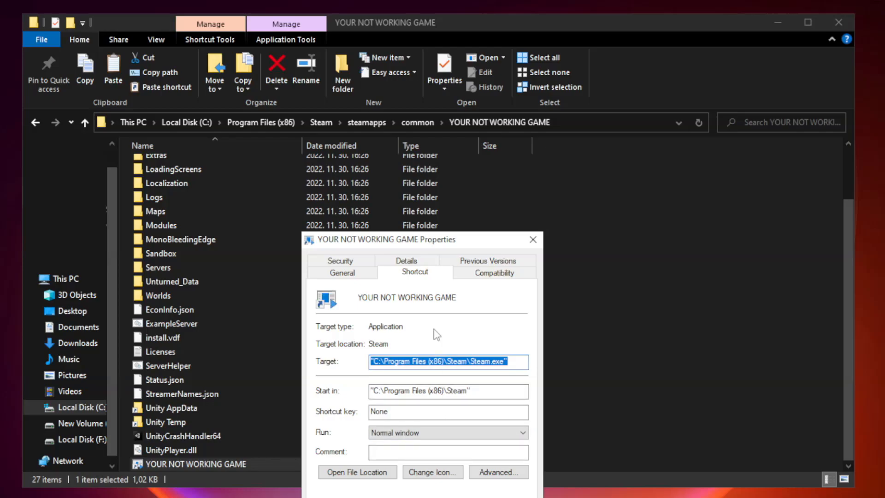
Step: Move the shortcut's Properties dialog higher on the screen
{"action": "mouse_move", "coordinate": [438, 239]}
{"action": "left_mouse_down"}
{"action": "mouse_move", "coordinate": [457, 116]}
{"action": "mouse_move", "coordinate": [439, 99]}
{"action": "left_mouse_up"}
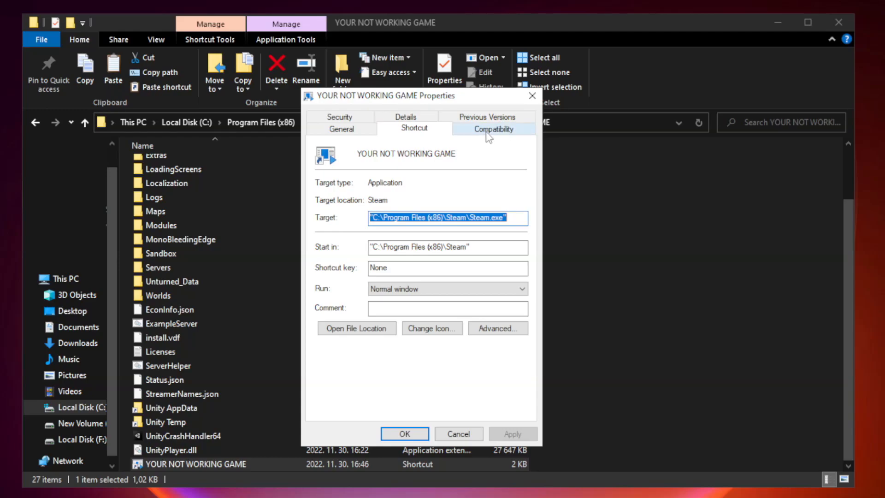
Step: Enable compatibility mode for the shortcut with Windows 8 as the target
{"action": "left_click", "coordinate": [493, 130]}
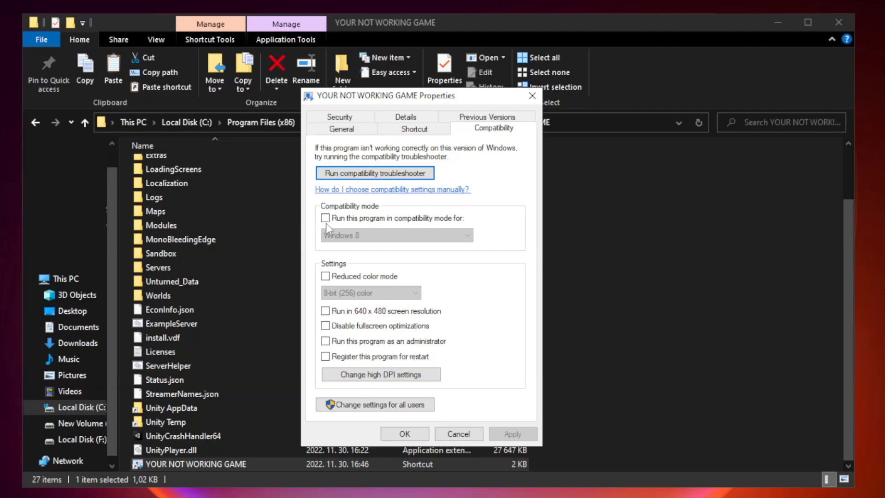
{"action": "left_click", "coordinate": [353, 220]}
{"action": "left_click", "coordinate": [397, 235]}
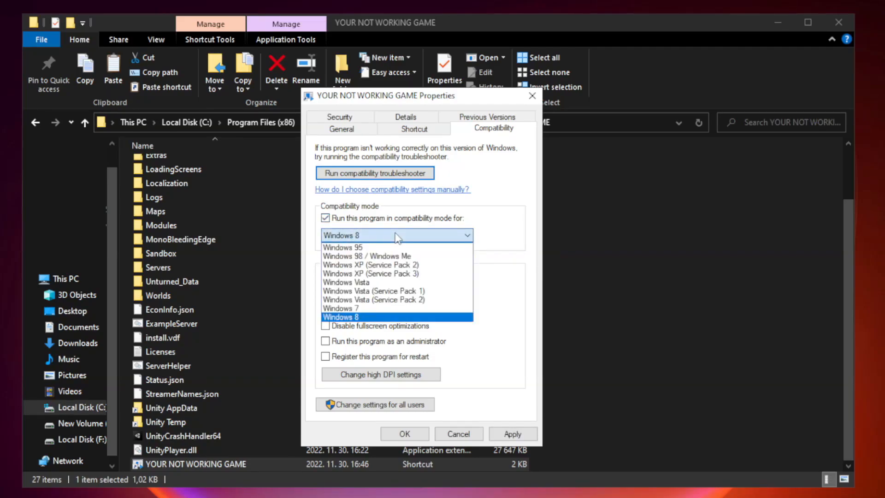
{"action": "left_click", "coordinate": [374, 317]}
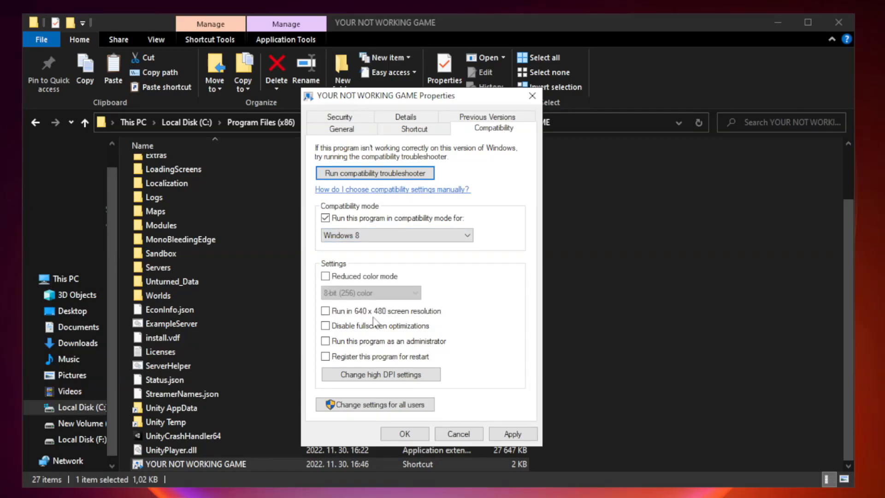
Step: Disable fullscreen optimizations, run as administrator, and apply the settings with OK
{"action": "left_click", "coordinate": [347, 326]}
{"action": "left_click", "coordinate": [350, 347]}
{"action": "left_click", "coordinate": [512, 434]}
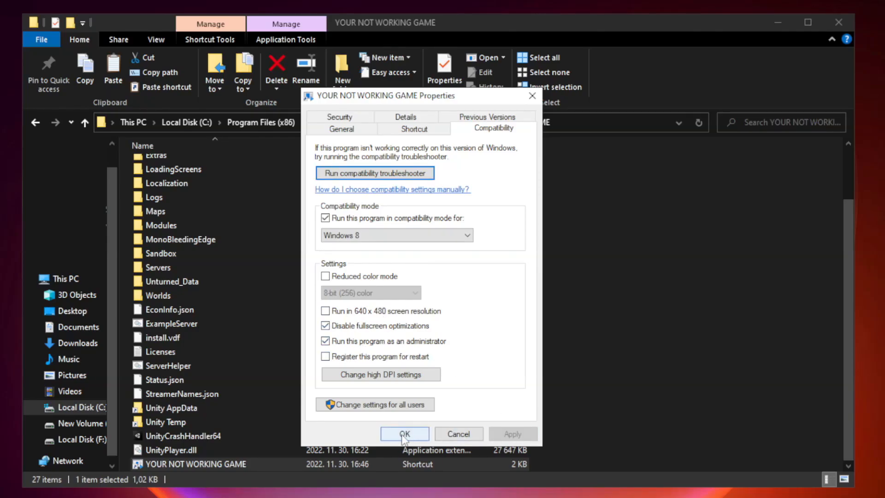
{"action": "left_click", "coordinate": [405, 433]}
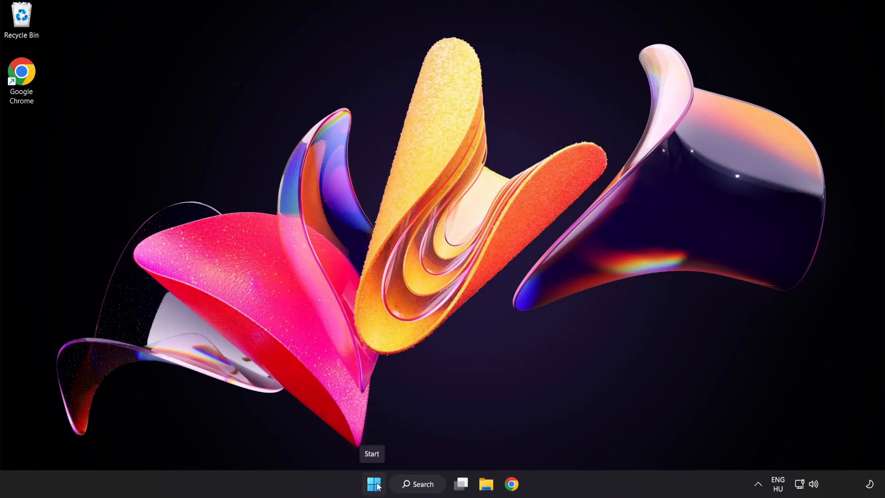
Step: Reach the Startup apps list in Task Manager from the Start button's power-user menu
{"action": "right_click", "coordinate": [377, 486]}
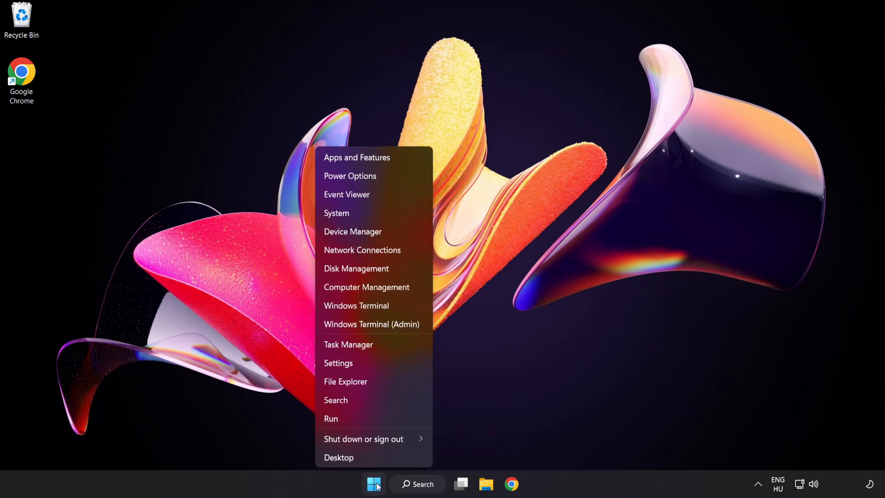
{"action": "left_click", "coordinate": [382, 344]}
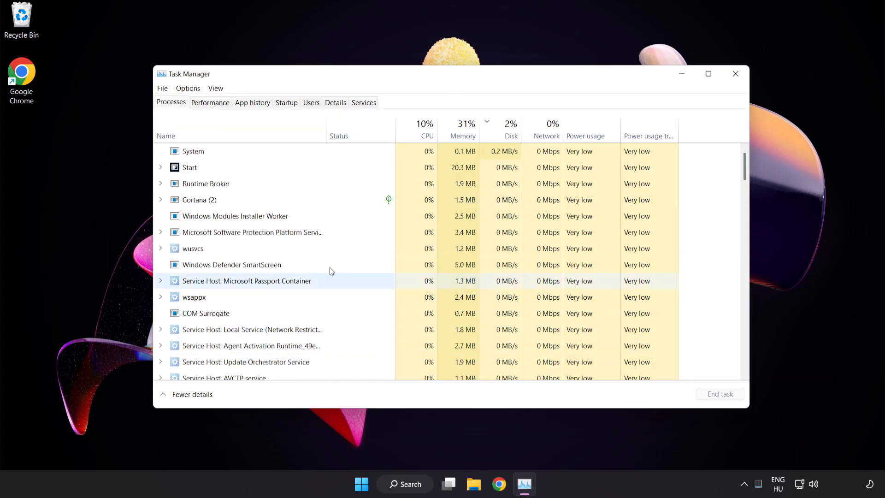
{"action": "left_click", "coordinate": [291, 105]}
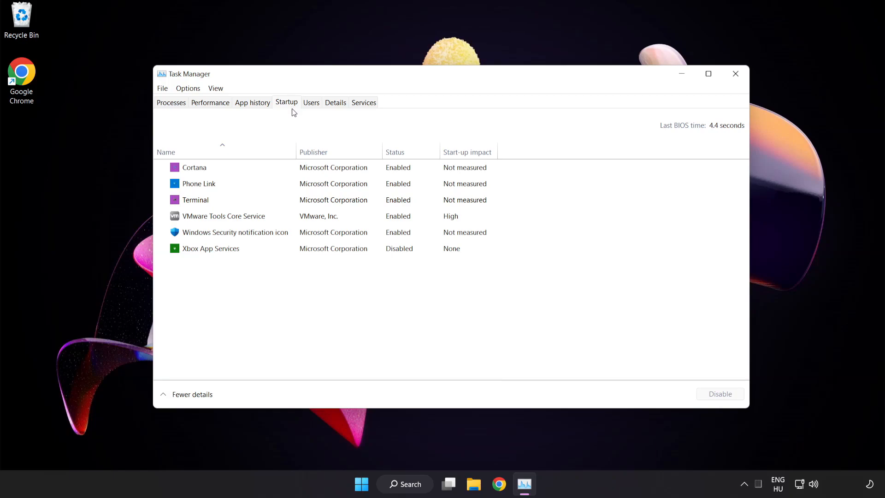
Step: Disable Cortana, Phone Link, Terminal and the Windows Security notification icon at startup, then close Task Manager
{"action": "left_click", "coordinate": [293, 173]}
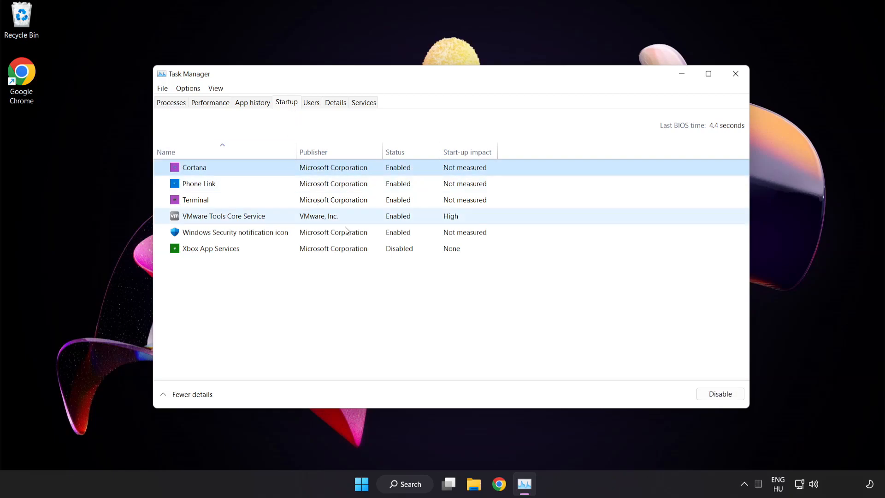
{"action": "left_click", "coordinate": [719, 394]}
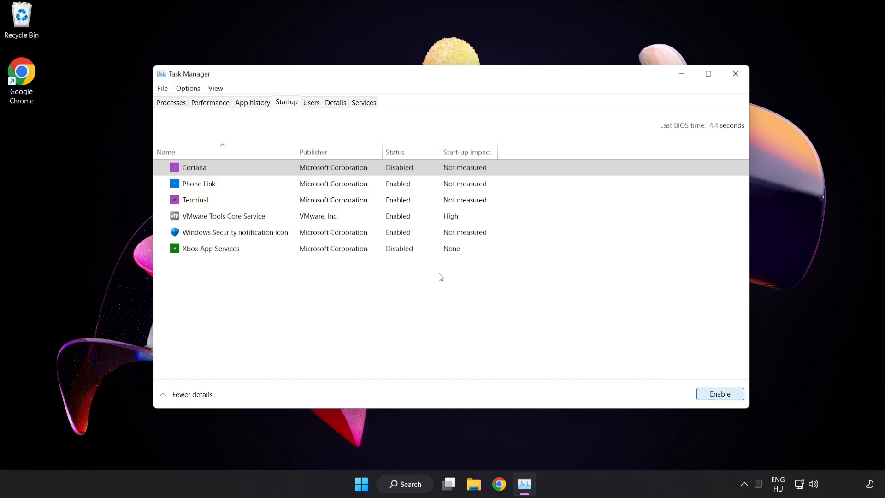
{"action": "left_click", "coordinate": [273, 181]}
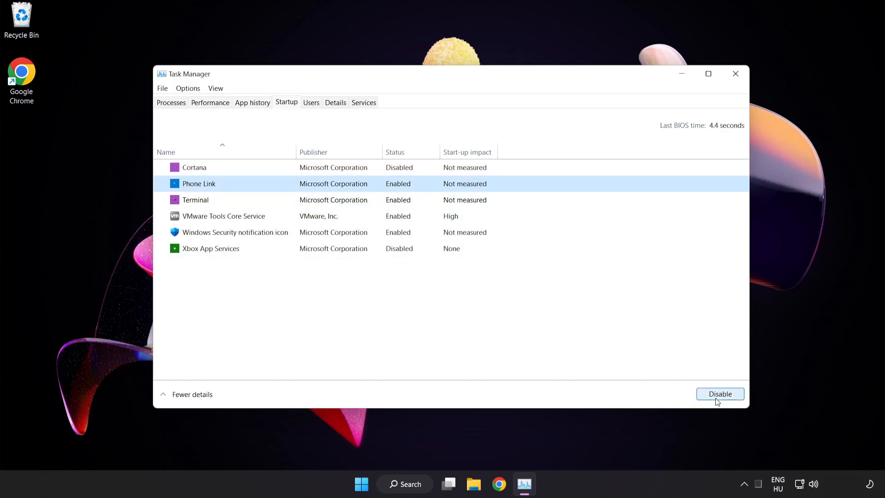
{"action": "left_click", "coordinate": [719, 394]}
{"action": "left_click", "coordinate": [280, 200]}
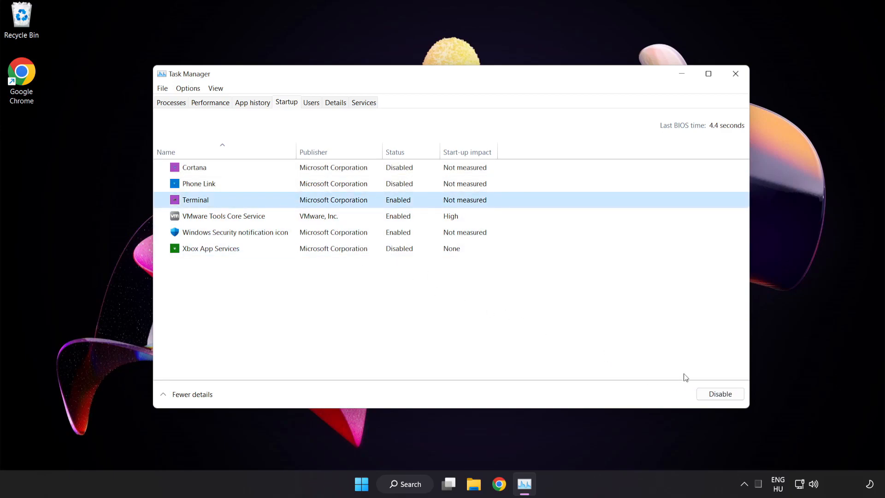
{"action": "left_click", "coordinate": [720, 394]}
{"action": "left_click", "coordinate": [299, 232]}
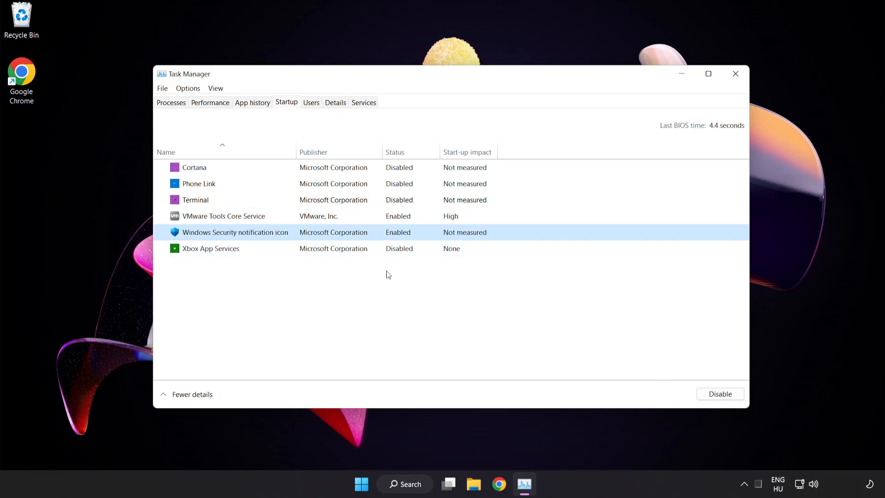
{"action": "left_click", "coordinate": [719, 393]}
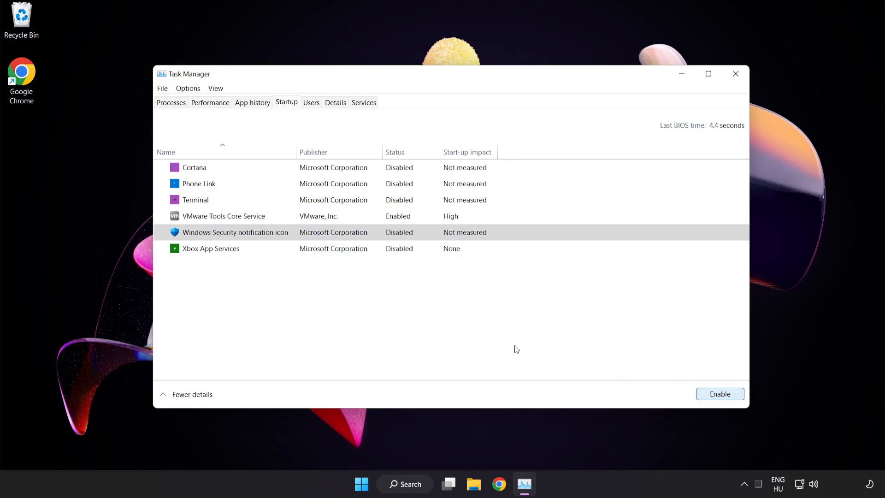
{"action": "left_click", "coordinate": [736, 74]}
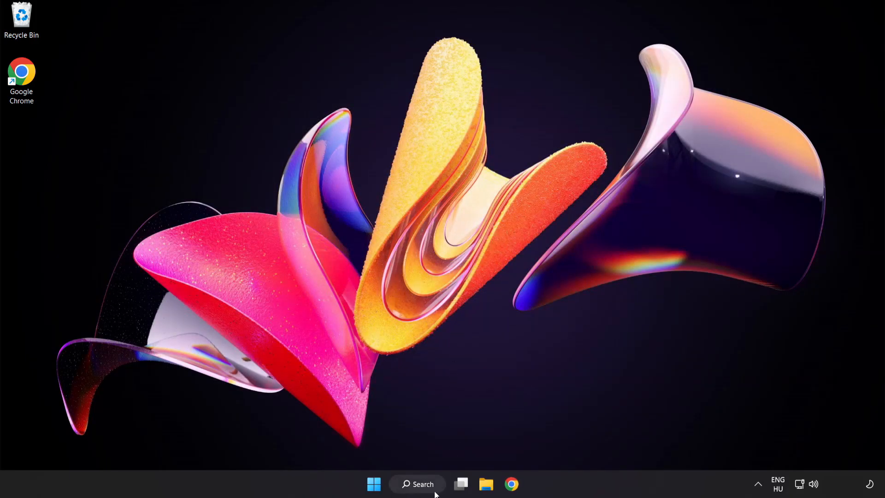
Step: Search for 'security' and launch the Windows Security app
{"action": "left_click", "coordinate": [418, 484]}
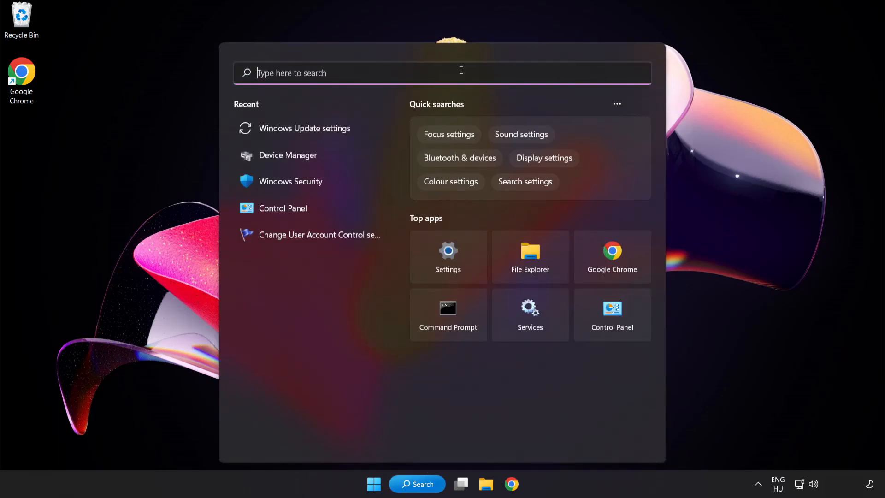
{"action": "type", "text": "security"}
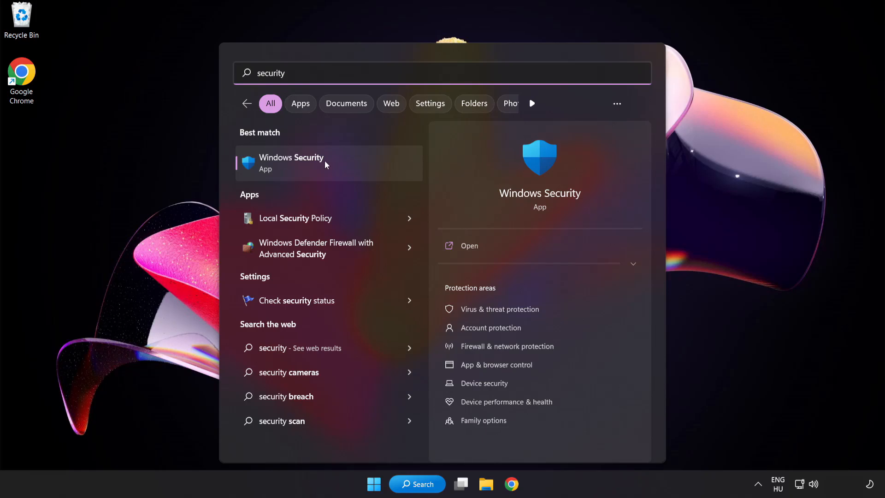
{"action": "left_click", "coordinate": [335, 161]}
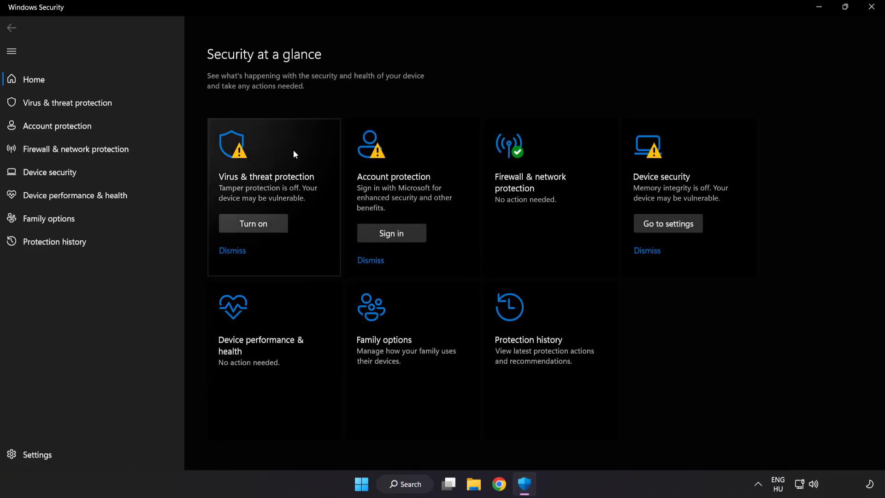
Step: Go through Virus & threat protection settings to the Defender Exclusions page
{"action": "left_click", "coordinate": [135, 102]}
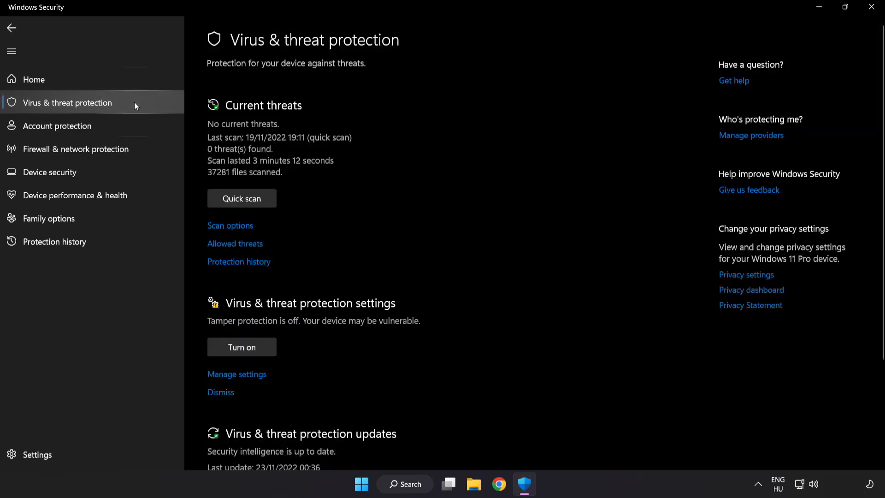
{"action": "scroll", "coordinate": [559, 132], "scroll_direction": "down", "scroll_amount": 2}
{"action": "scroll", "coordinate": [559, 132], "scroll_direction": "down", "scroll_amount": 2}
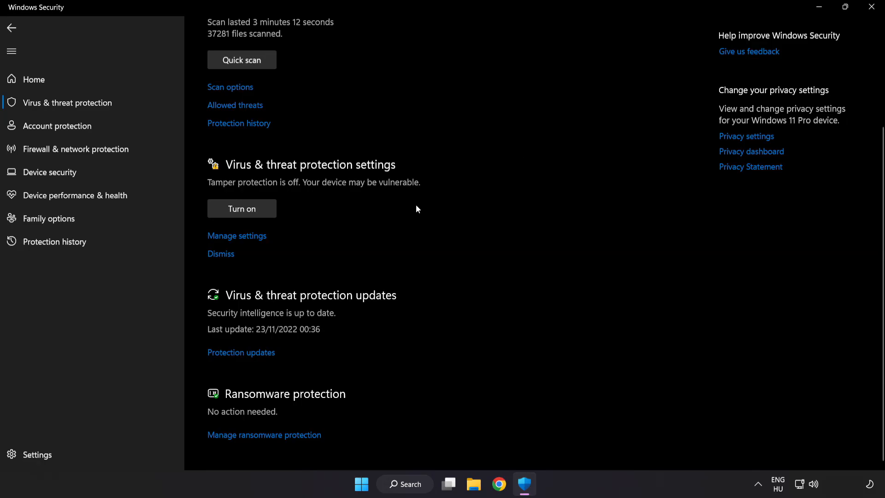
{"action": "left_click", "coordinate": [242, 237]}
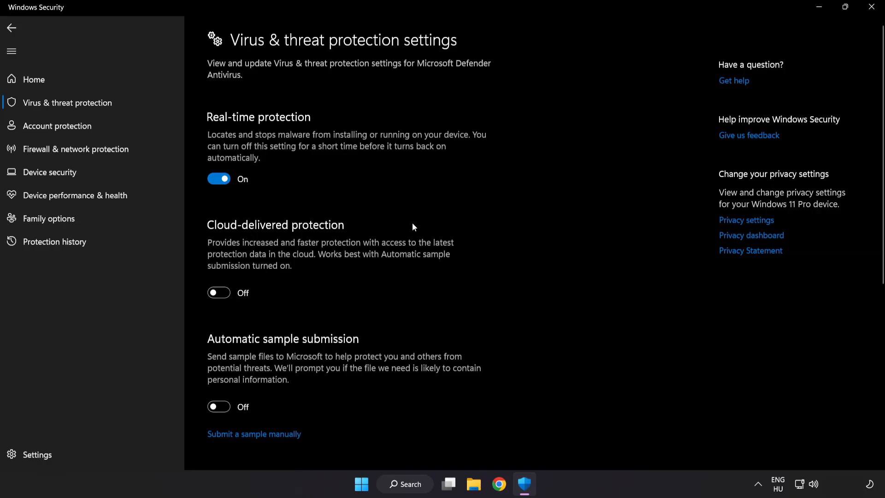
{"action": "scroll", "coordinate": [515, 239], "scroll_direction": "down", "scroll_amount": 2}
{"action": "scroll", "coordinate": [514, 240], "scroll_direction": "down", "scroll_amount": 2}
{"action": "scroll", "coordinate": [514, 241], "scroll_direction": "down", "scroll_amount": 1}
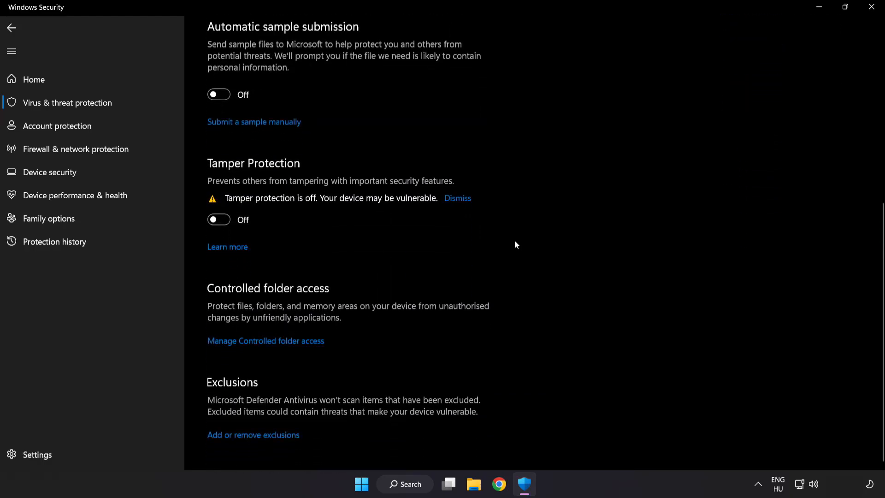
{"action": "left_click", "coordinate": [259, 436]}
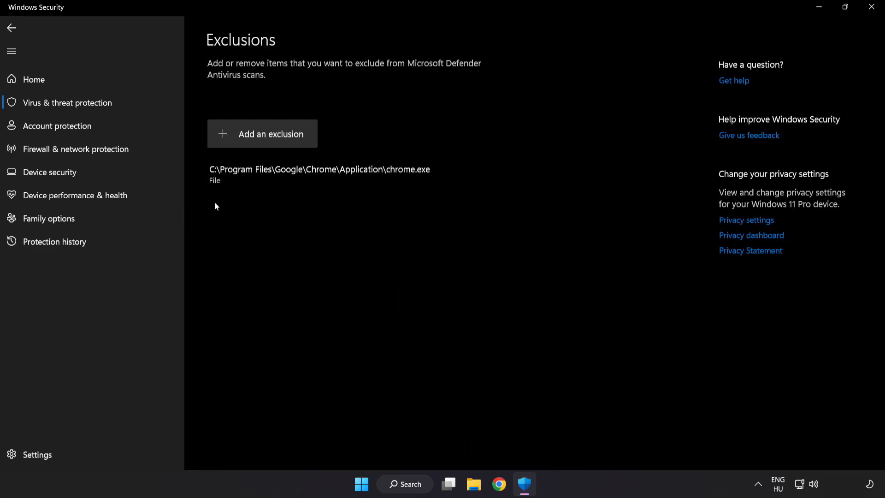
Step: Start a Folder exclusion and browse from This PC into C:\Program Files (x86)
{"action": "left_click", "coordinate": [263, 139]}
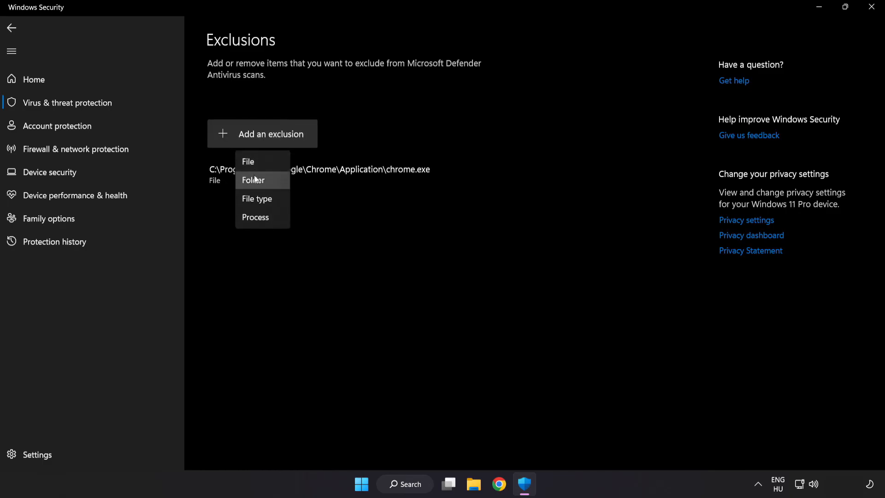
{"action": "left_click", "coordinate": [256, 161]}
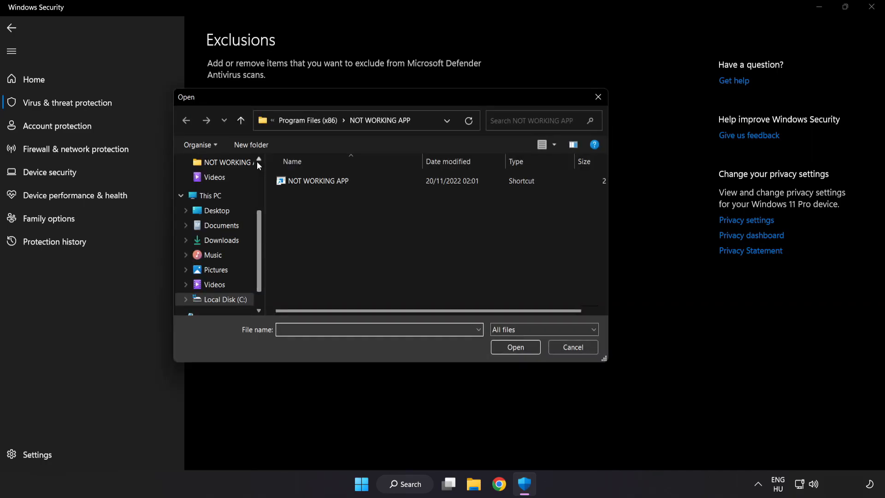
{"action": "left_click", "coordinate": [282, 124]}
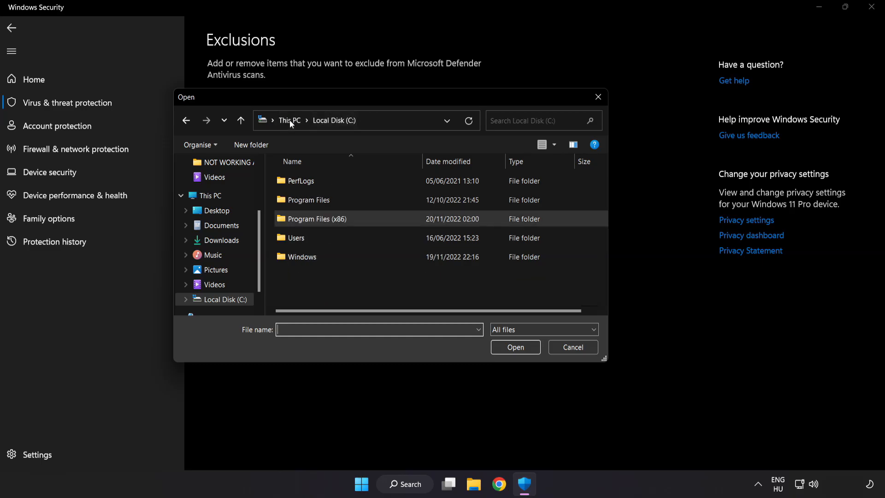
{"action": "left_click", "coordinate": [290, 120]}
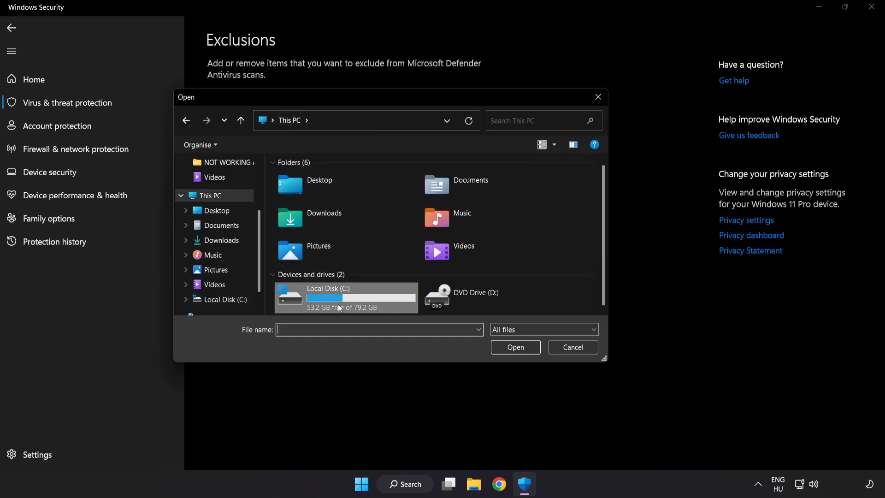
{"action": "double_click", "coordinate": [329, 300]}
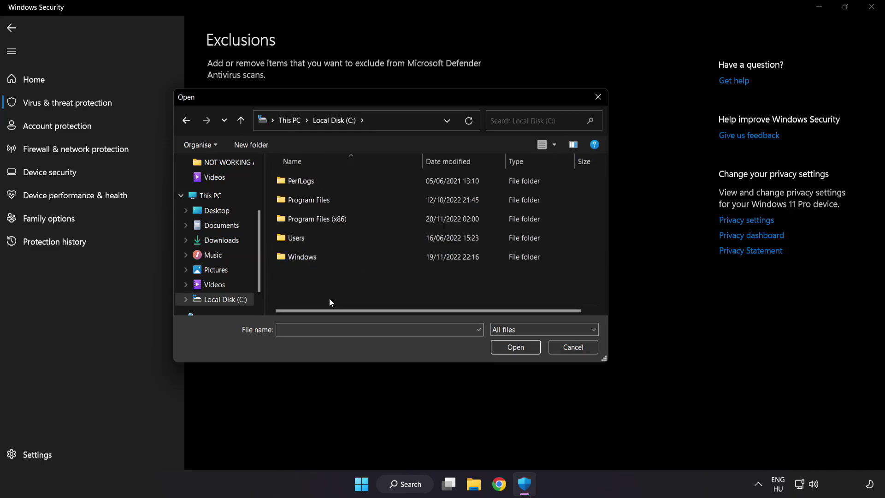
{"action": "double_click", "coordinate": [339, 219]}
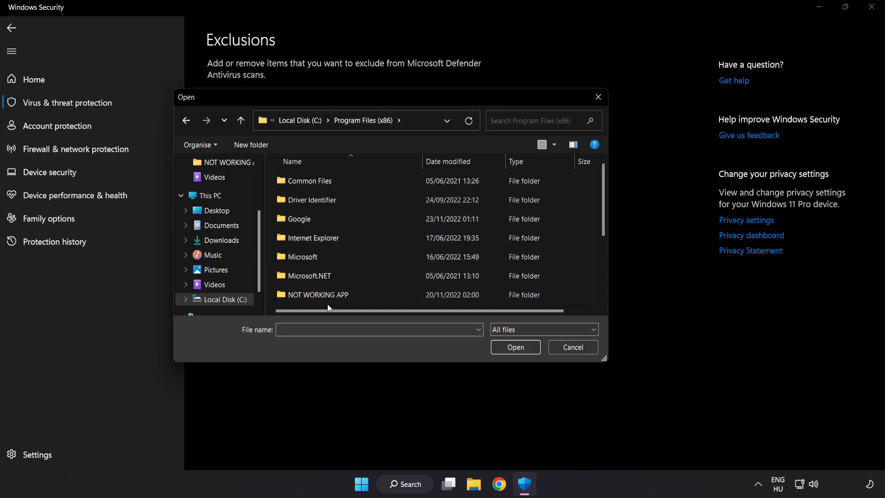
{"action": "scroll", "coordinate": [328, 287], "scroll_direction": "down", "scroll_amount": 1}
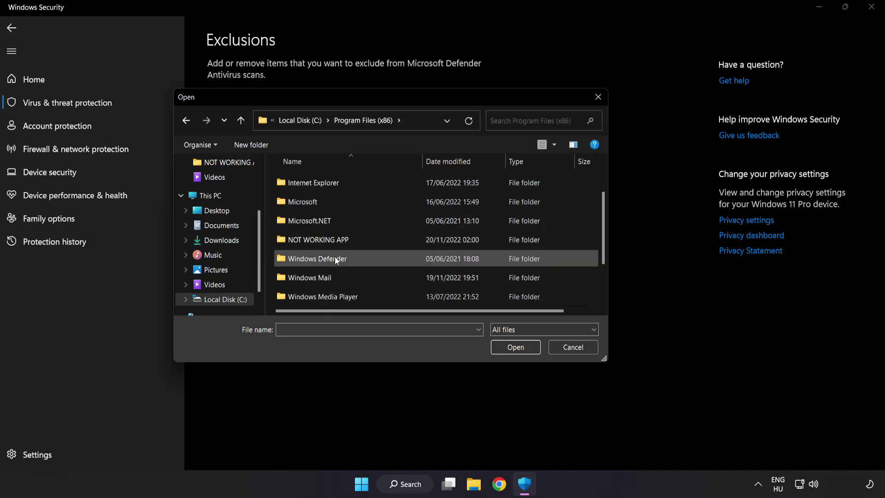
Step: Choose the NOT WORKING APP folder as the exclusion, then close Windows Security
{"action": "double_click", "coordinate": [351, 240]}
{"action": "left_click", "coordinate": [309, 183]}
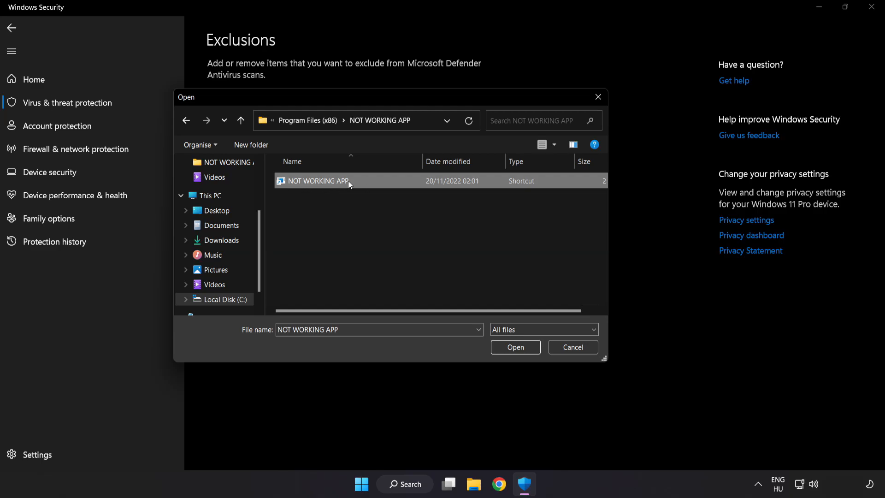
{"action": "left_click", "coordinate": [517, 350]}
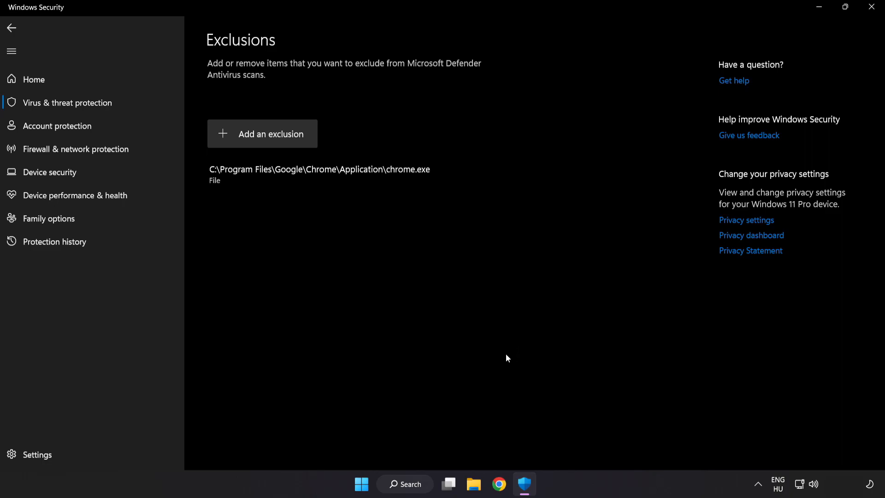
{"action": "left_click", "coordinate": [869, 13]}
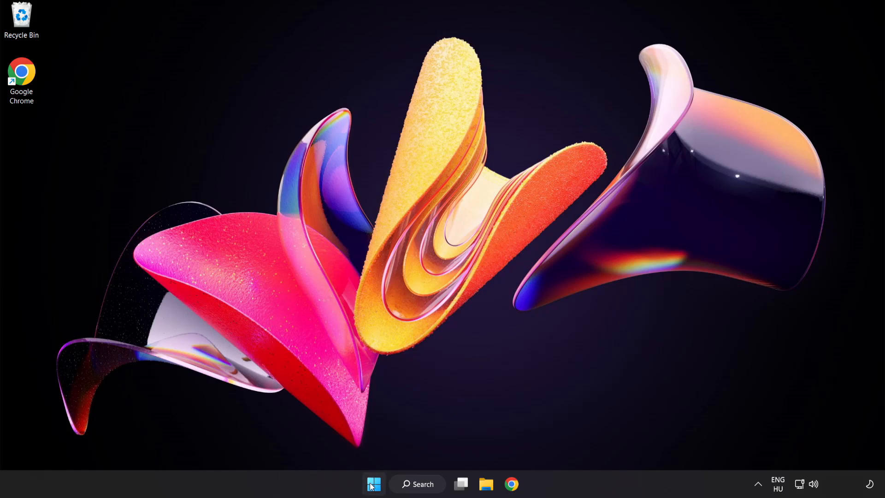
Step: Show the Start menu's power options with Sleep, Shut down and Restart
{"action": "left_click", "coordinate": [374, 483]}
{"action": "left_click", "coordinate": [586, 444]}
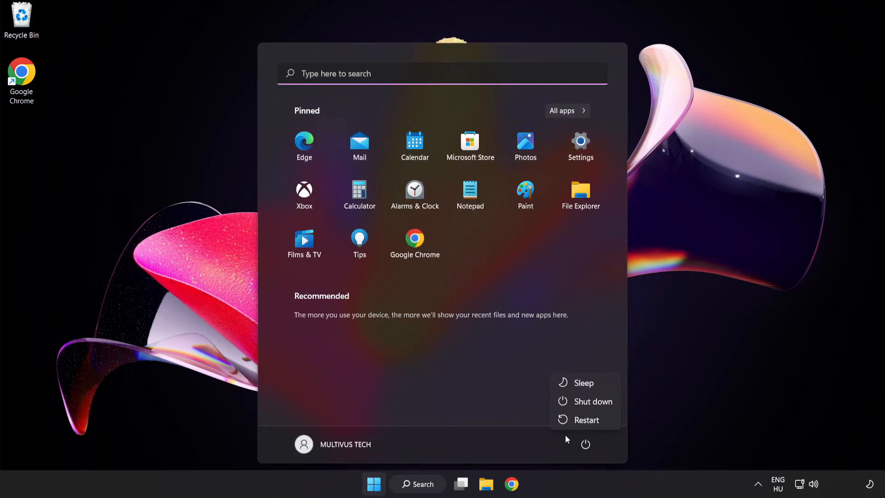